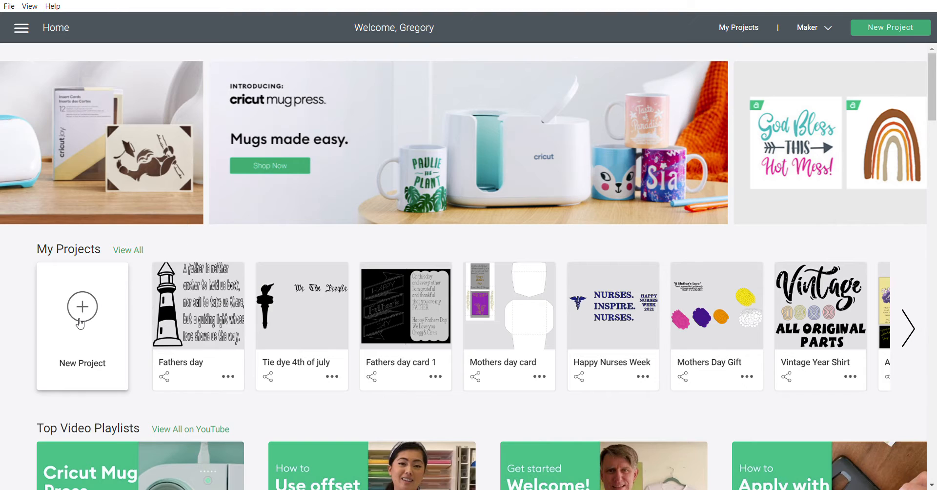
- Create a new project and insert the Coca-Cola logo from the recent uploads onto the canvas
click(93, 305)
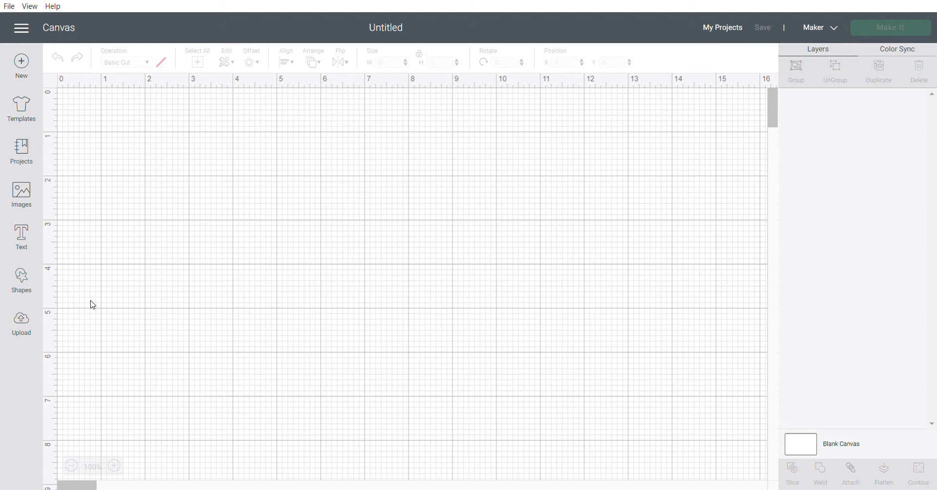
click(22, 320)
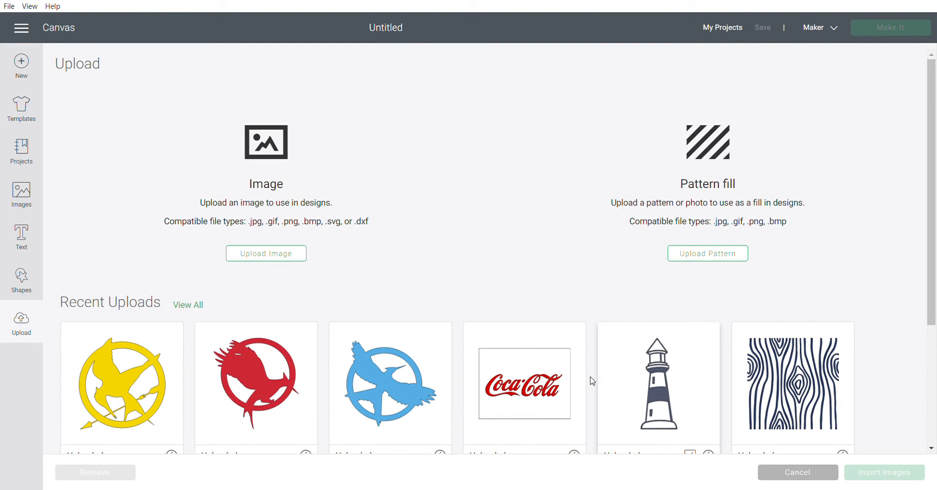
click(530, 393)
click(887, 469)
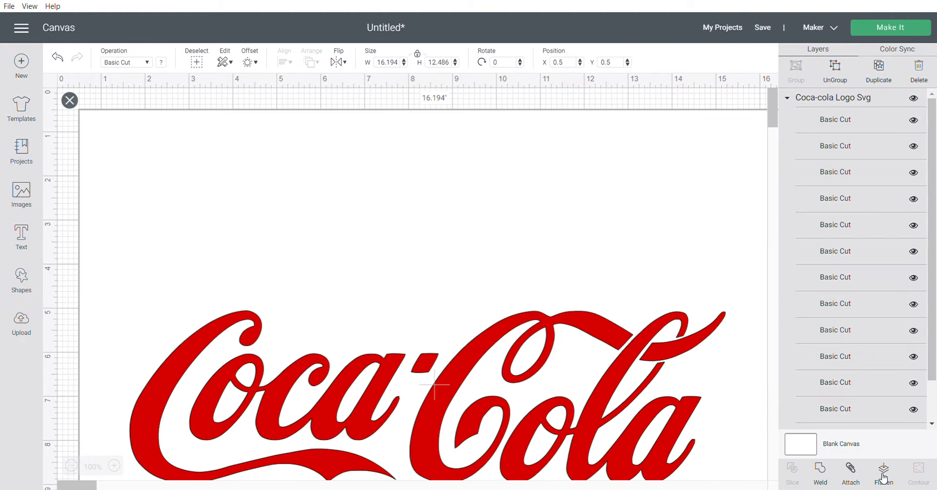
- Move the logo to about X 5.556, Y 1.861 and try to send the full-size project to the cutting mats
click(73, 466)
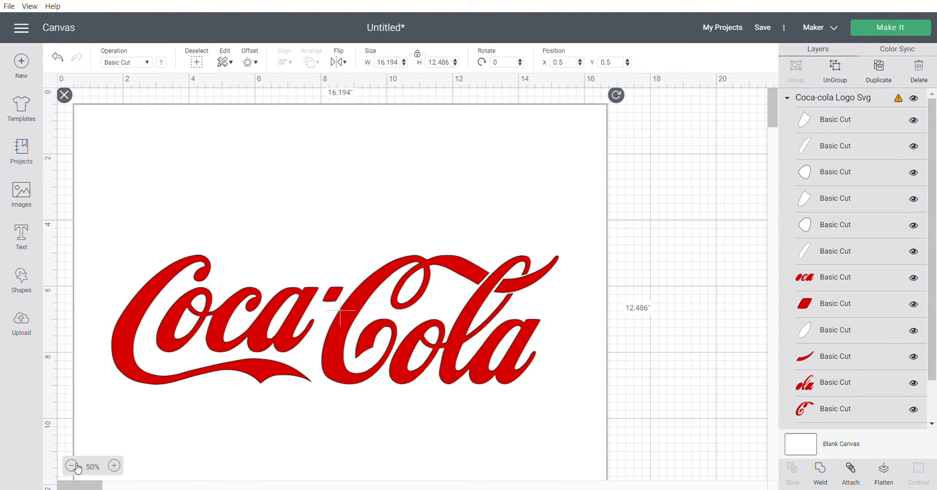
click(73, 466)
drag(195, 156, 299, 185)
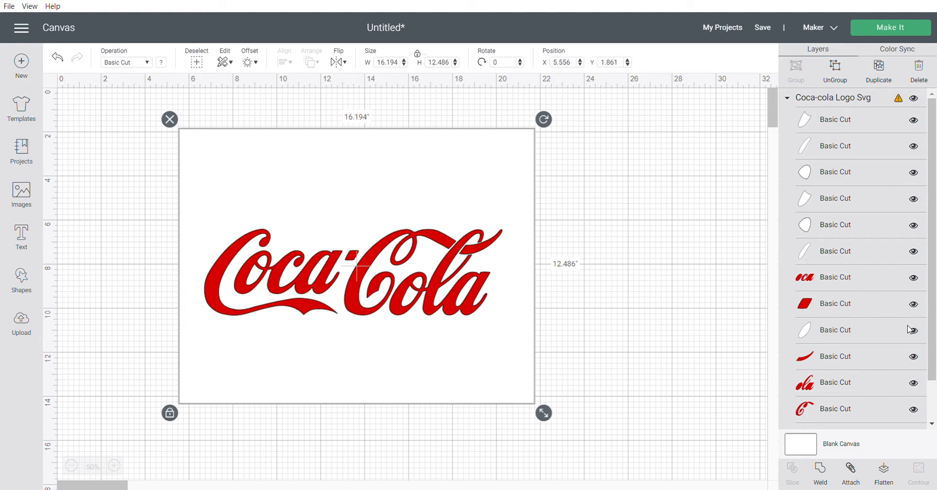
scroll(909, 329, down, 1)
scroll(909, 330, up, 1)
click(921, 29)
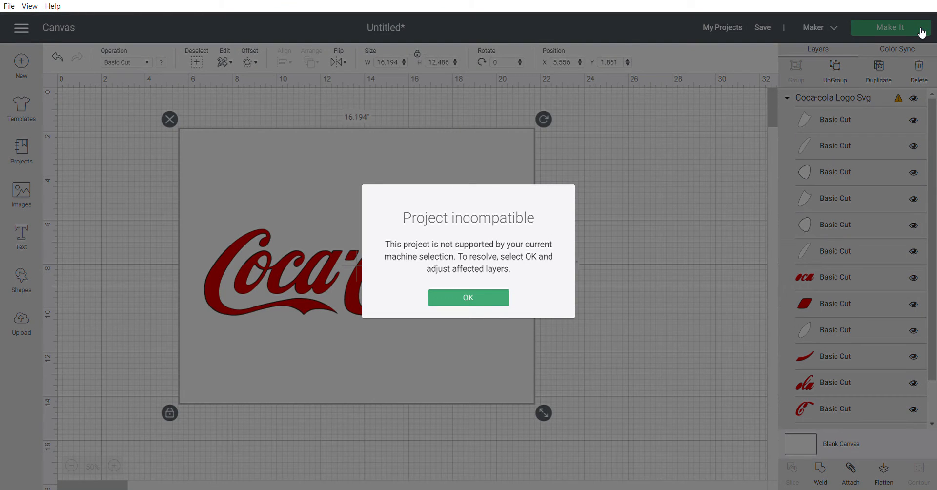
click(479, 299)
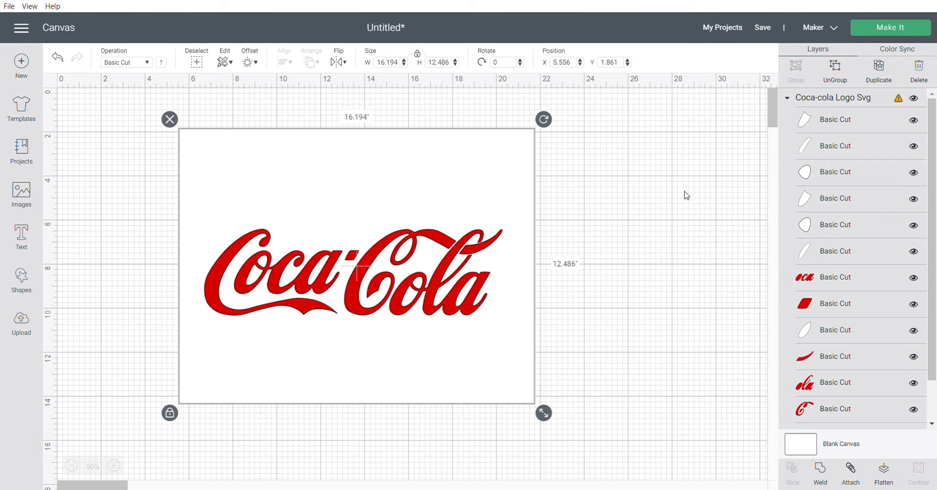
- Hide the logo's white background rectangle layer and preview how its pieces are arranged on both cutting mats
scroll(843, 376, down, 1)
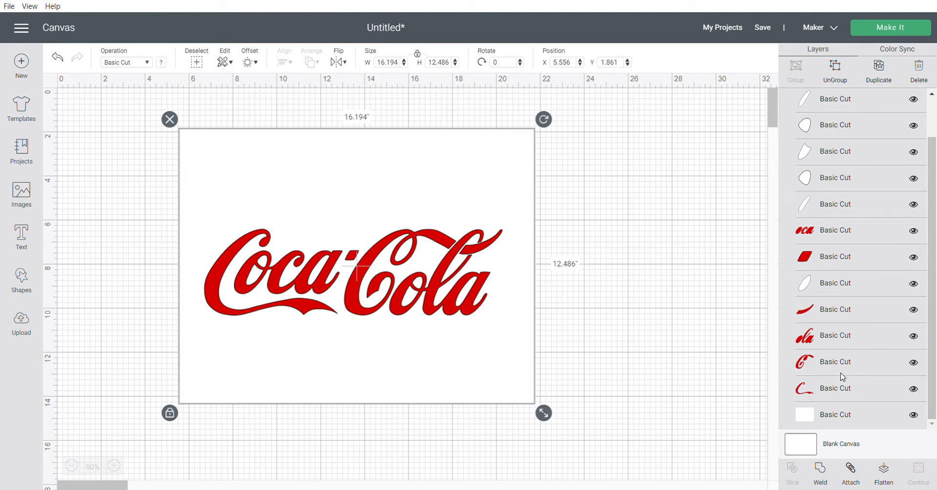
click(913, 414)
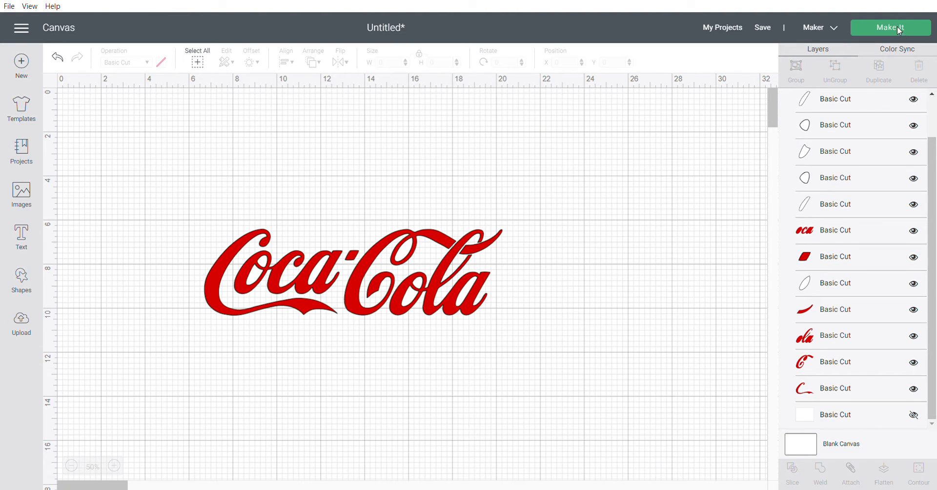
click(923, 33)
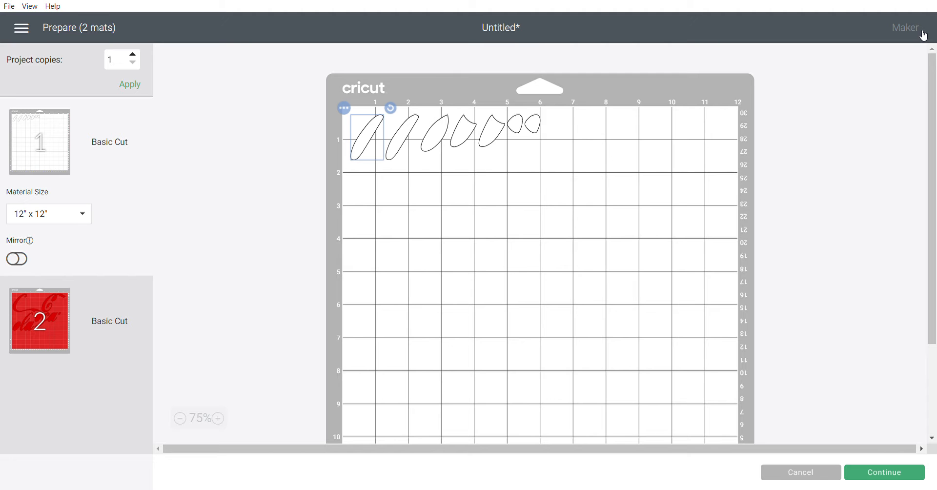
click(39, 344)
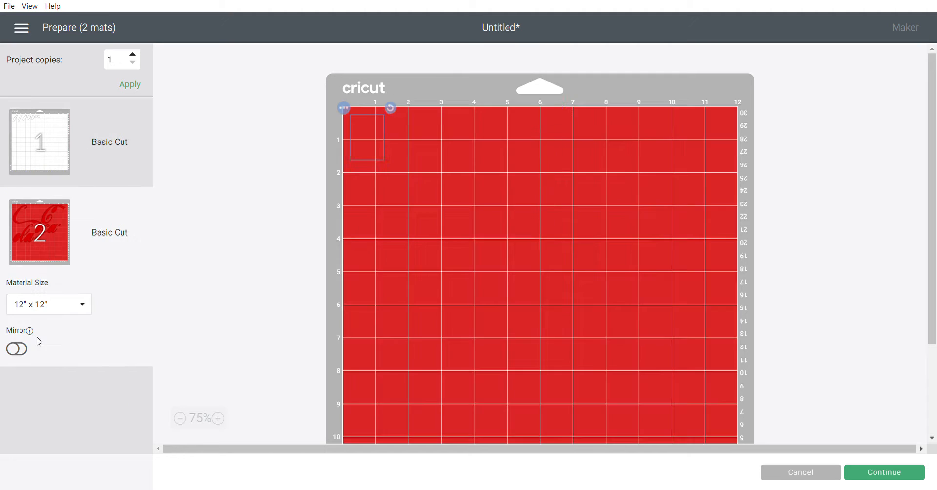
click(46, 166)
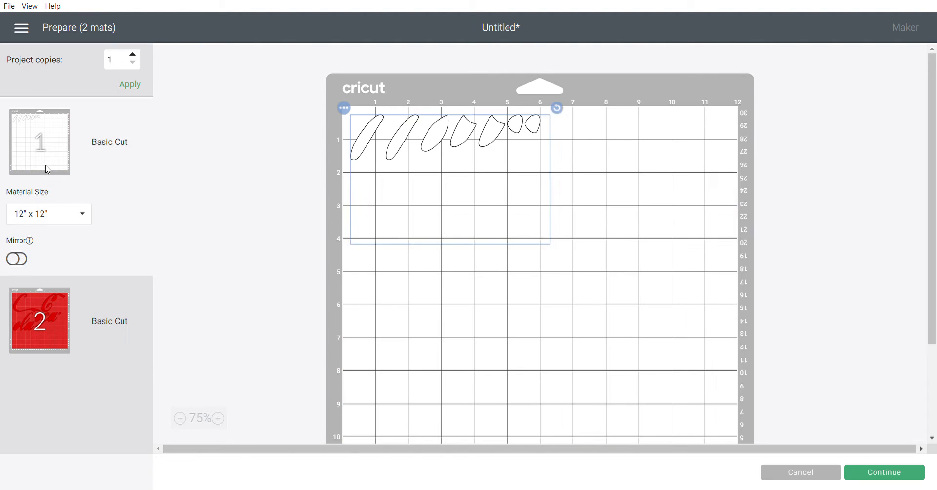
click(796, 478)
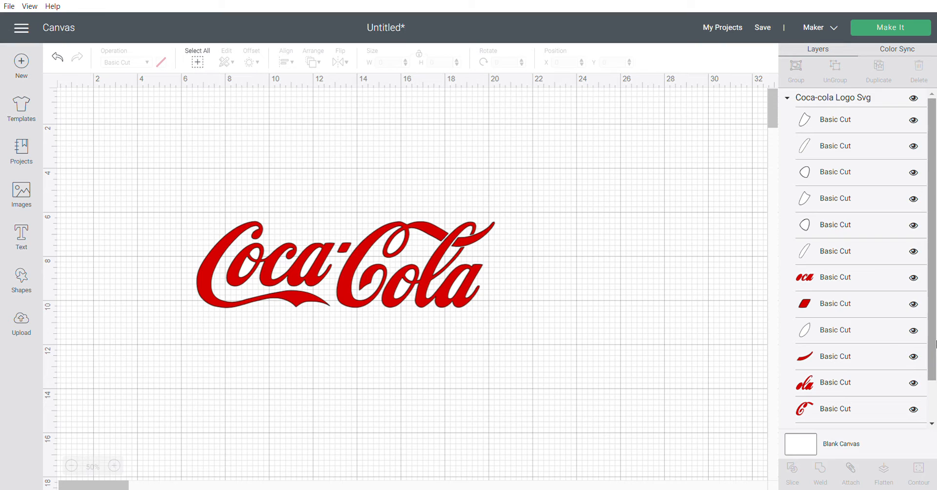
- Show the white background rectangle layer again and move the logo to about X 4.778, Y 2.167
drag(935, 348, 933, 391)
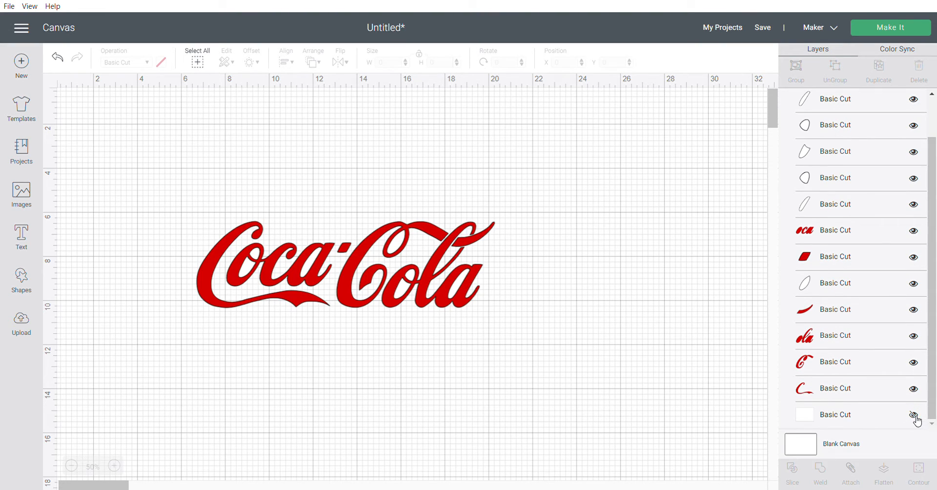
click(914, 415)
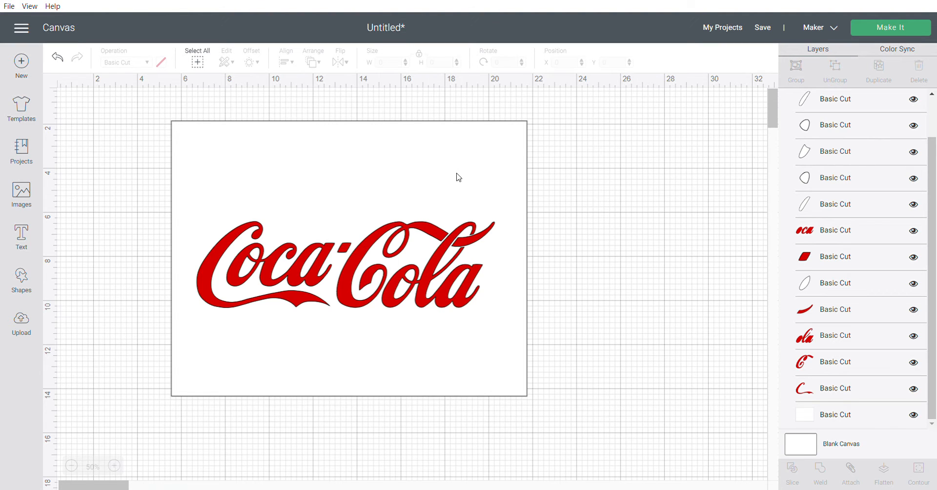
drag(457, 174, 441, 184)
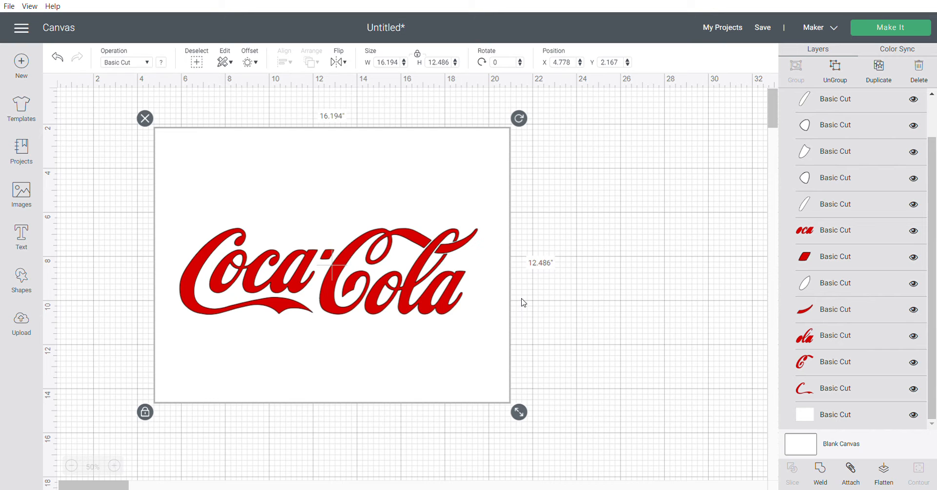
- Shrink the logo to about 15.195 by 11.716 inches and try to send it to the cutting mats
drag(522, 416, 500, 383)
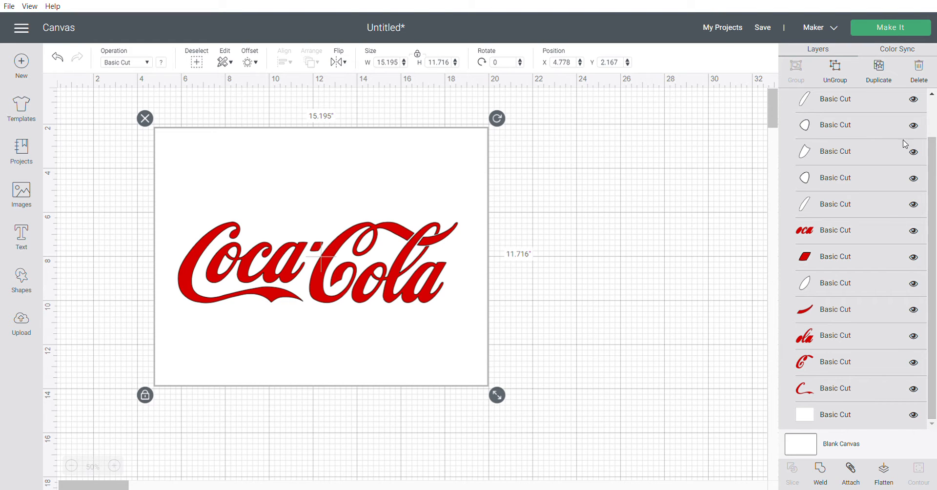
click(907, 33)
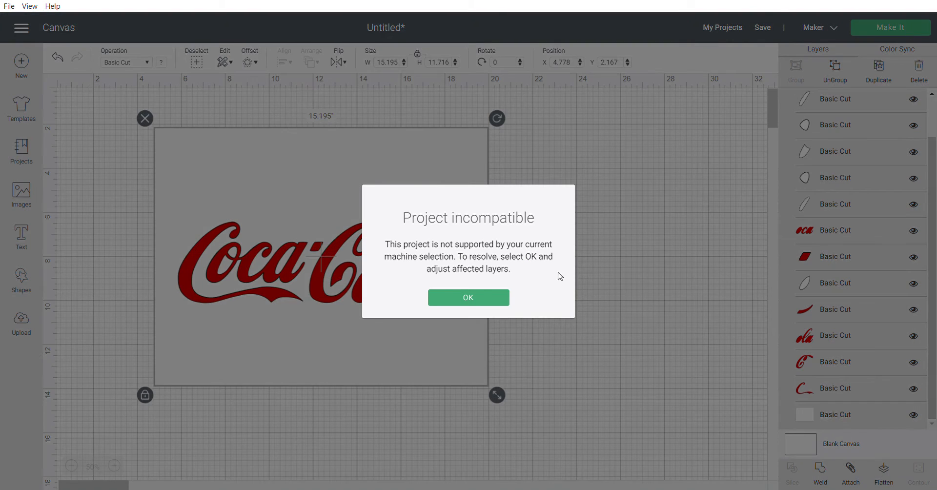
click(486, 297)
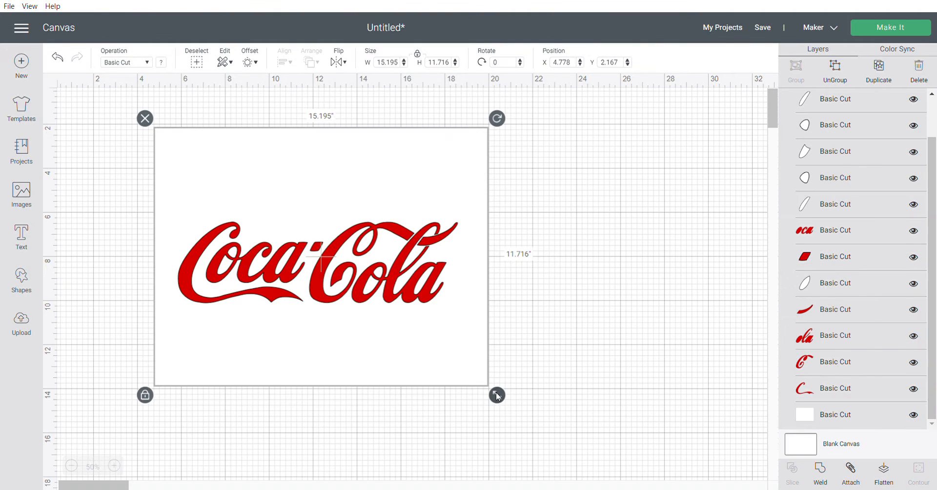
- Shrink the logo to about 14.619 by 11.271 inches and preview its pieces on both cutting mats
drag(497, 396, 485, 386)
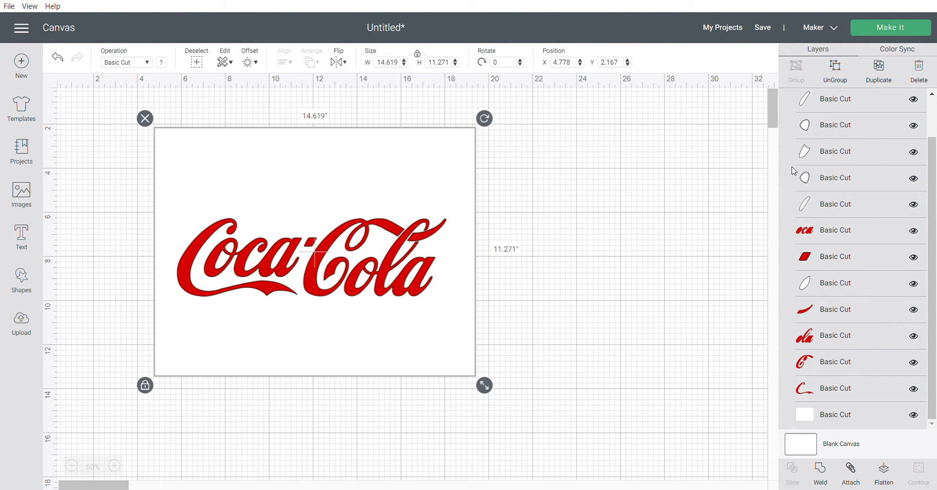
click(900, 28)
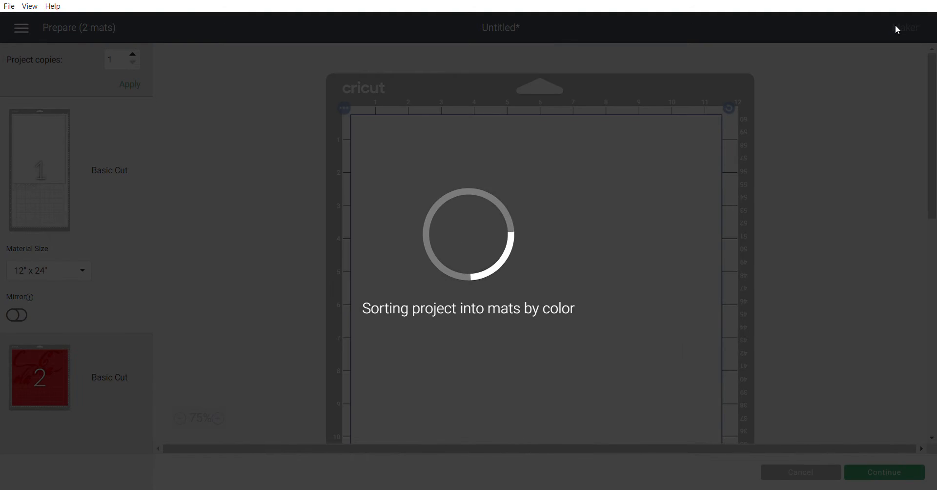
scroll(669, 204, down, 6)
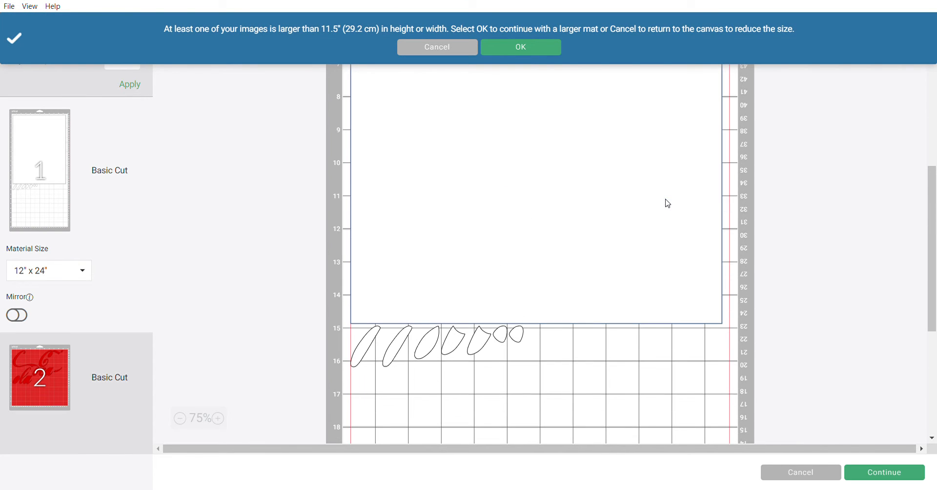
click(52, 376)
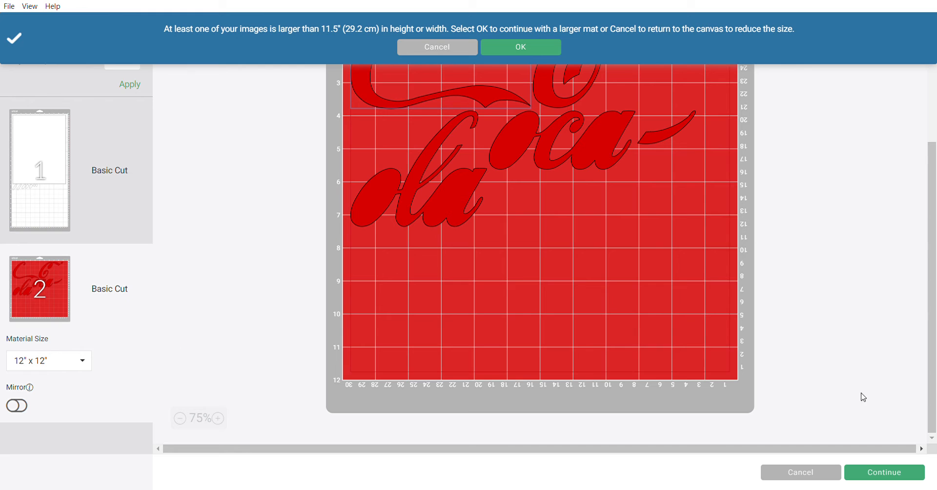
click(793, 476)
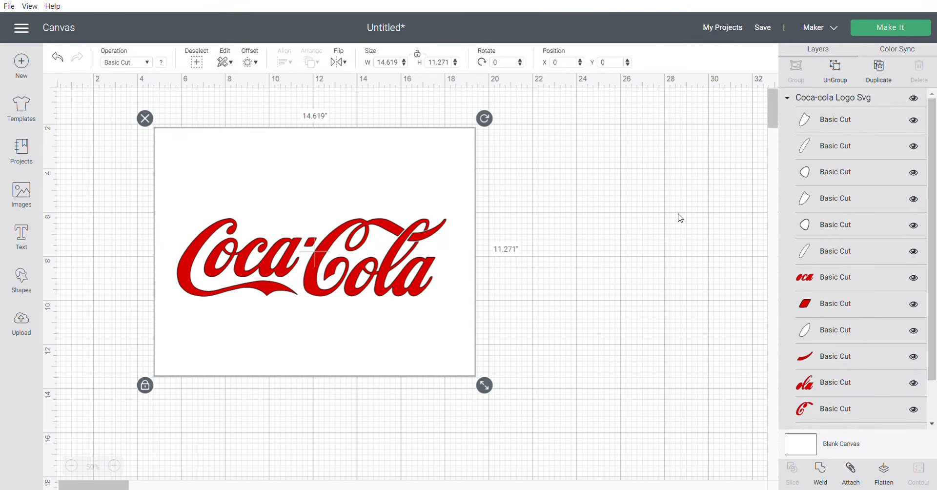
- Undo all logo edits, including its insertion, back to an empty canvas
click(59, 58)
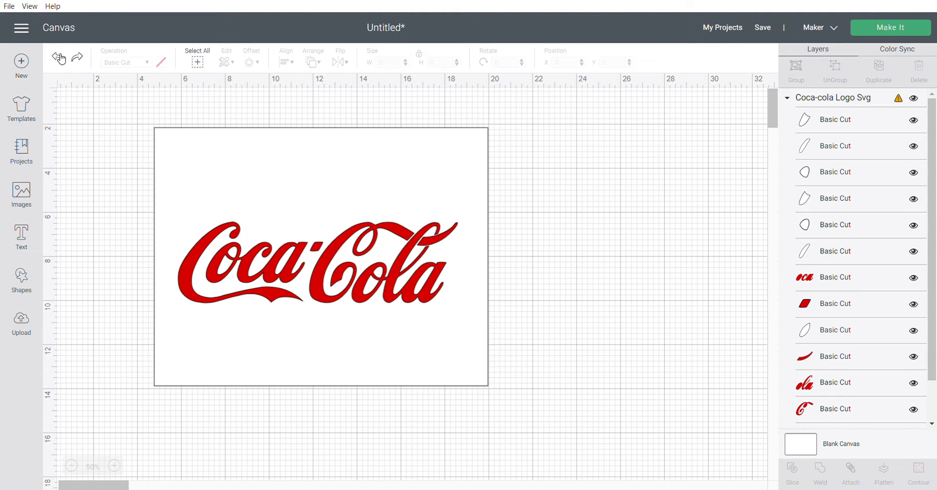
click(59, 58)
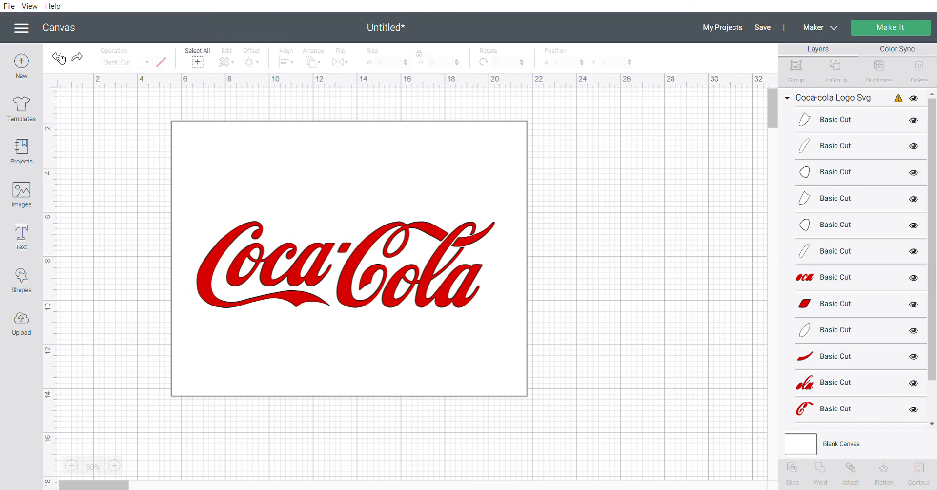
click(59, 57)
click(59, 58)
click(60, 57)
click(59, 57)
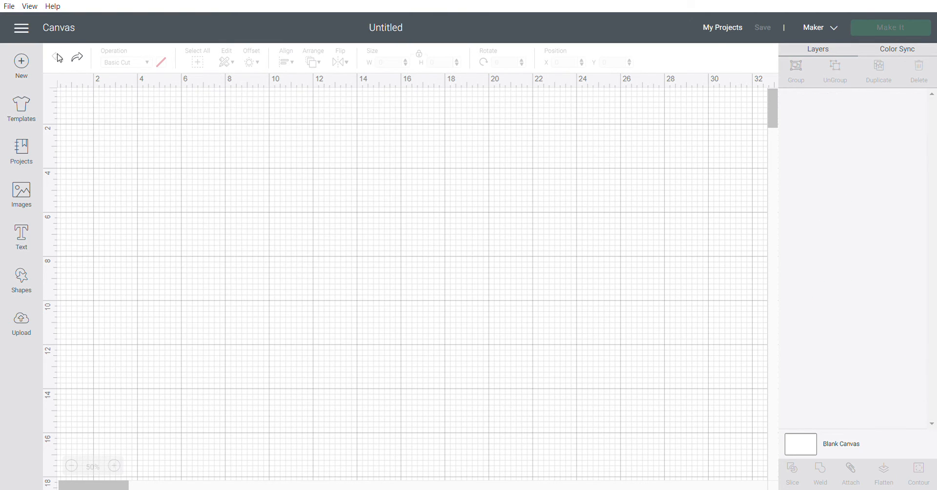
- Insert the Coca-Cola logo from the recent uploads again and move it to about X 7.514, Y 2.486
click(28, 325)
click(519, 357)
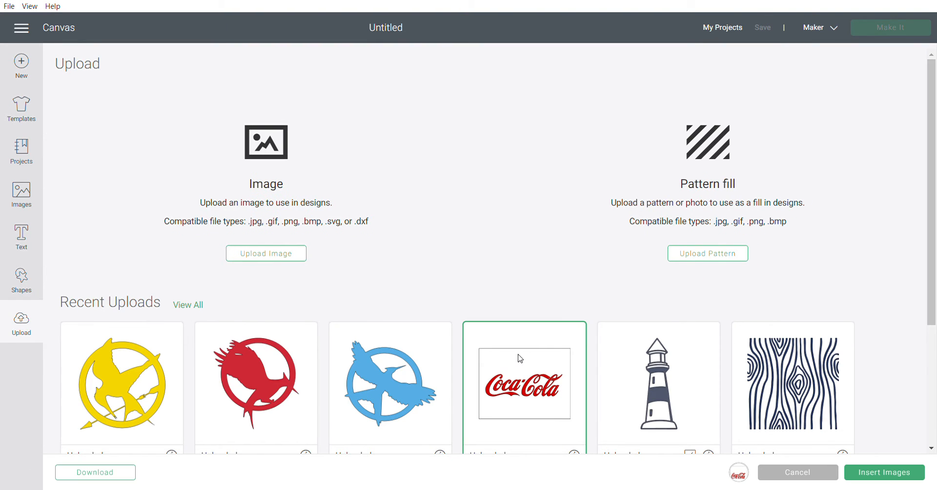
click(906, 471)
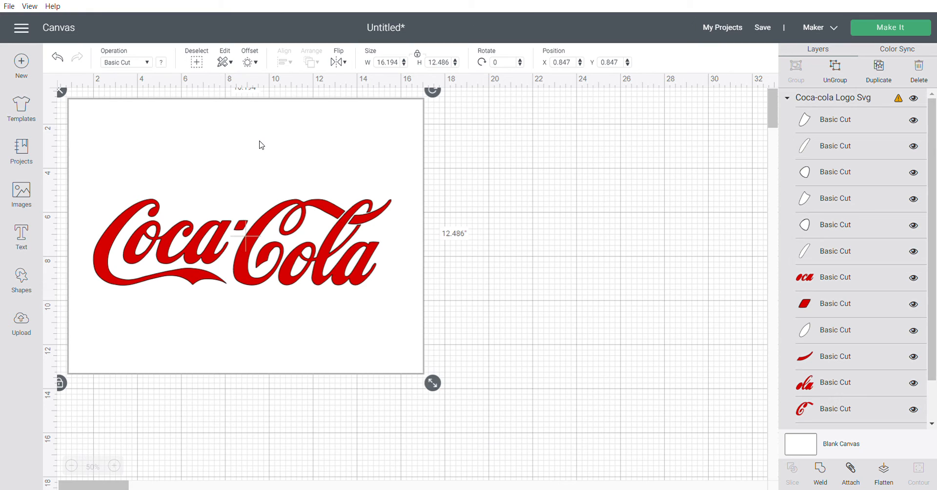
drag(261, 145, 404, 182)
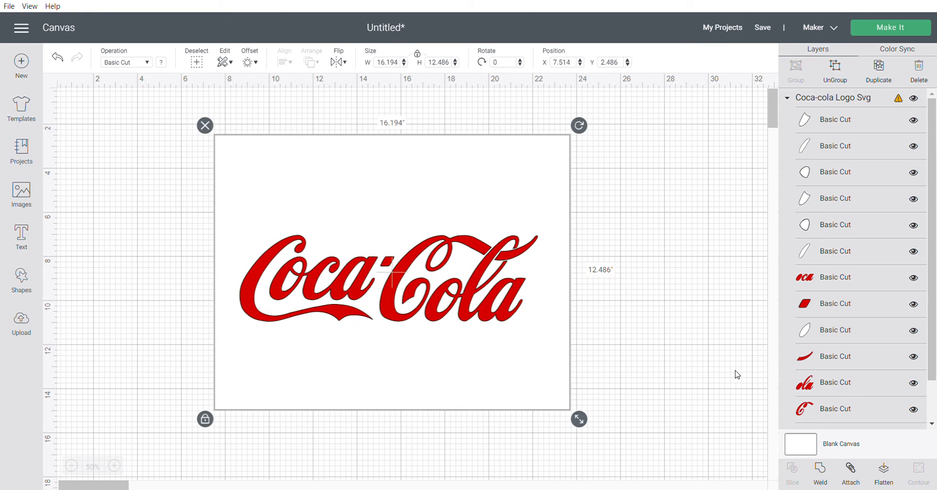
- Hide the logo's white background rectangle layer and move the remaining lettering to about X 7.31, Y 3.742
drag(933, 362, 935, 403)
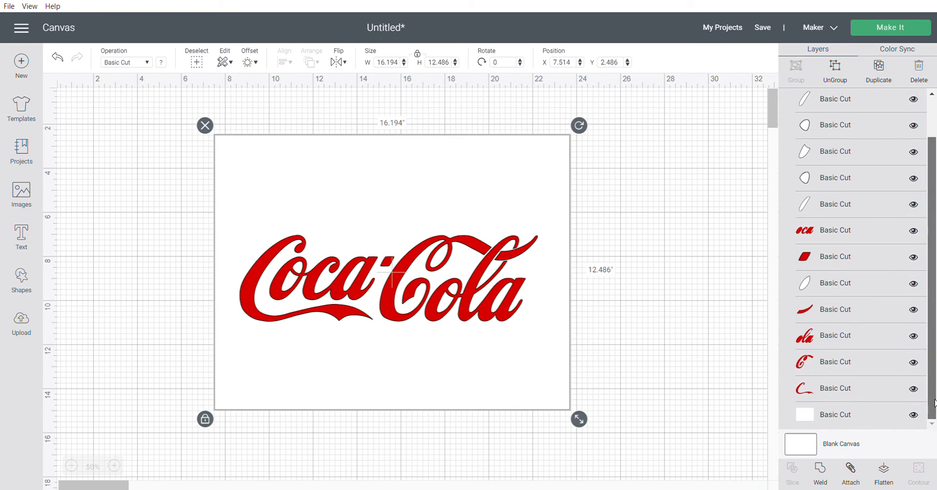
click(917, 417)
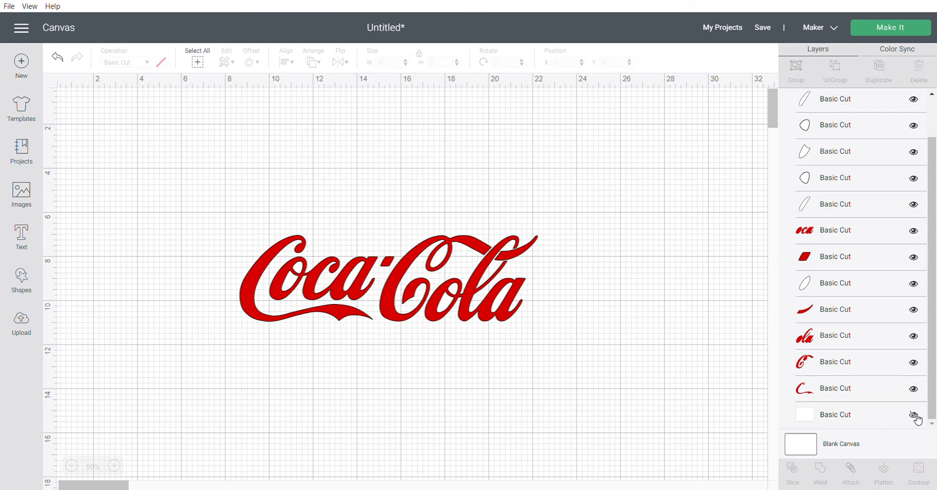
drag(459, 307, 427, 233)
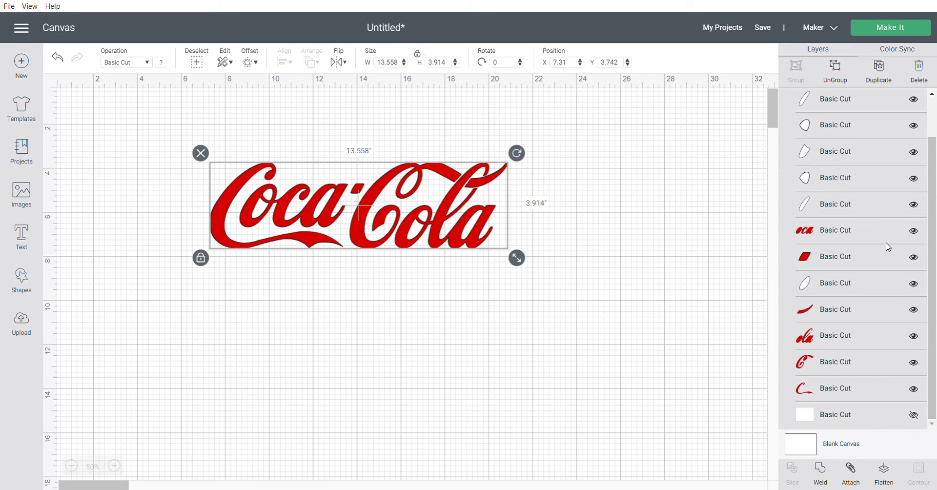
- Hide all seven white letter-insert layers of the logo, leaving only the red lettering layers visible
click(917, 103)
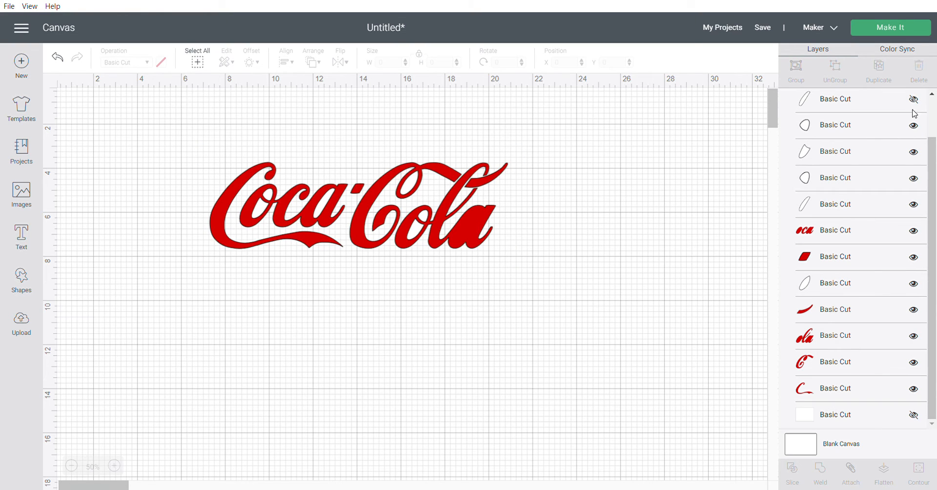
click(915, 129)
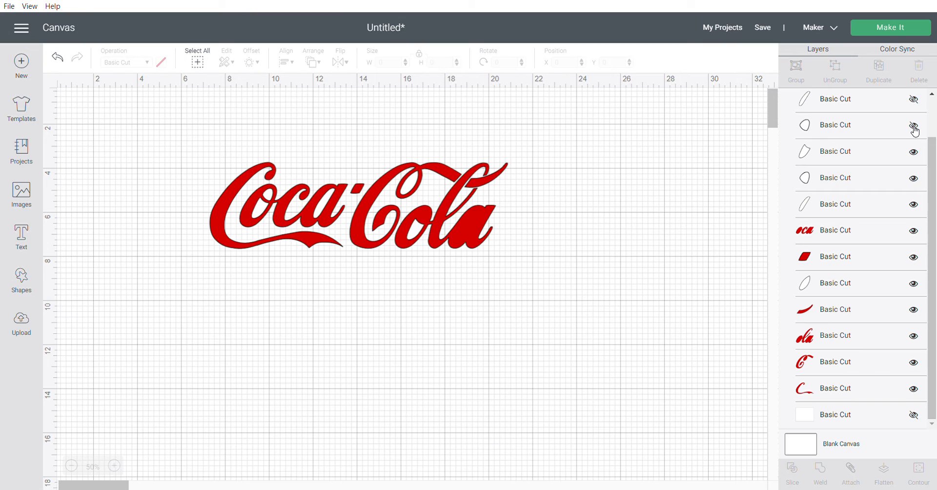
click(913, 153)
click(914, 178)
click(914, 204)
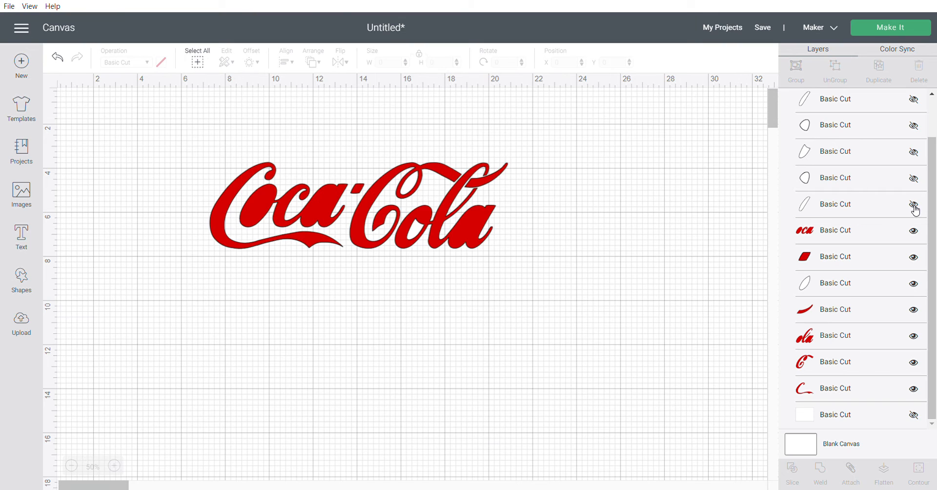
click(914, 284)
scroll(890, 257, up, 2)
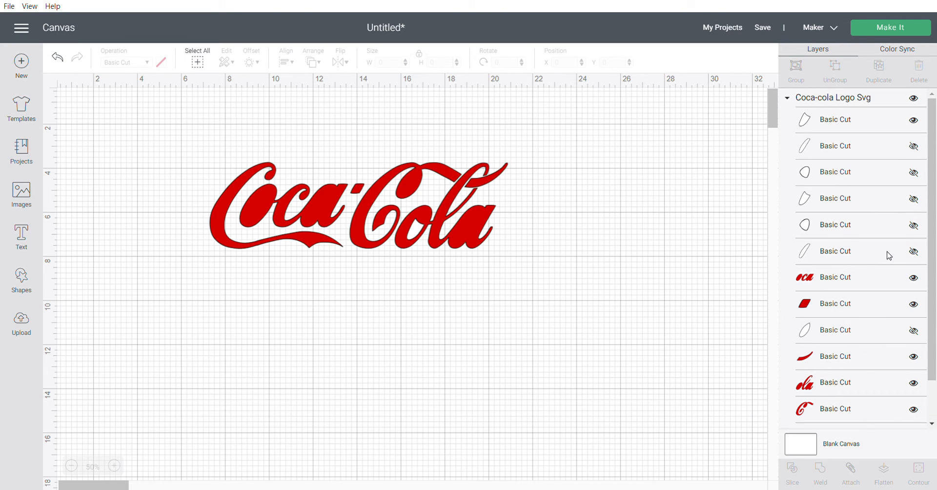
click(914, 121)
click(914, 120)
click(913, 147)
click(915, 146)
click(915, 121)
- Weld the visible red lettering layers into one shape and show the seven white letter-insert layers again
drag(209, 144, 504, 268)
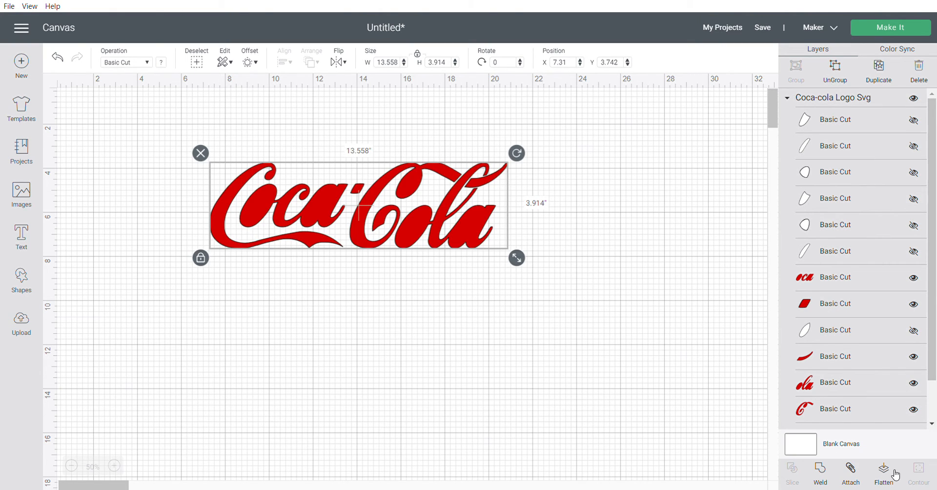
click(826, 473)
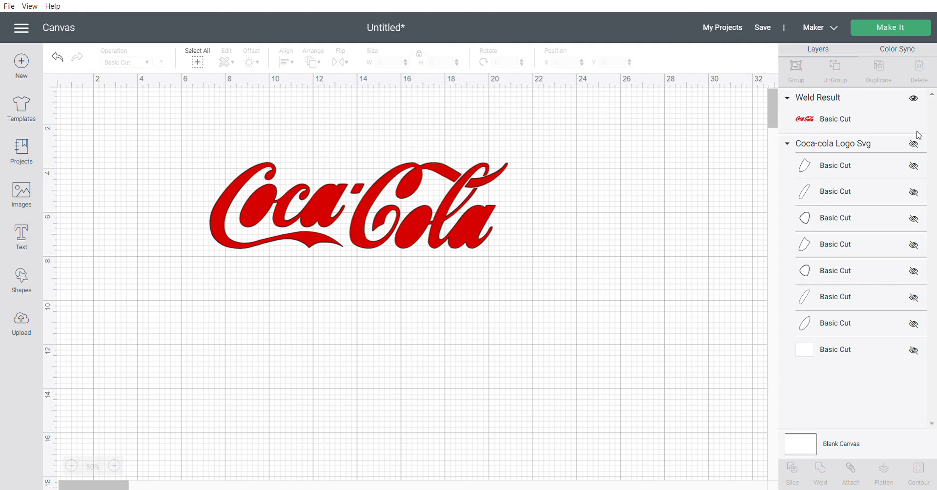
click(919, 168)
click(913, 191)
click(914, 219)
click(914, 246)
click(914, 272)
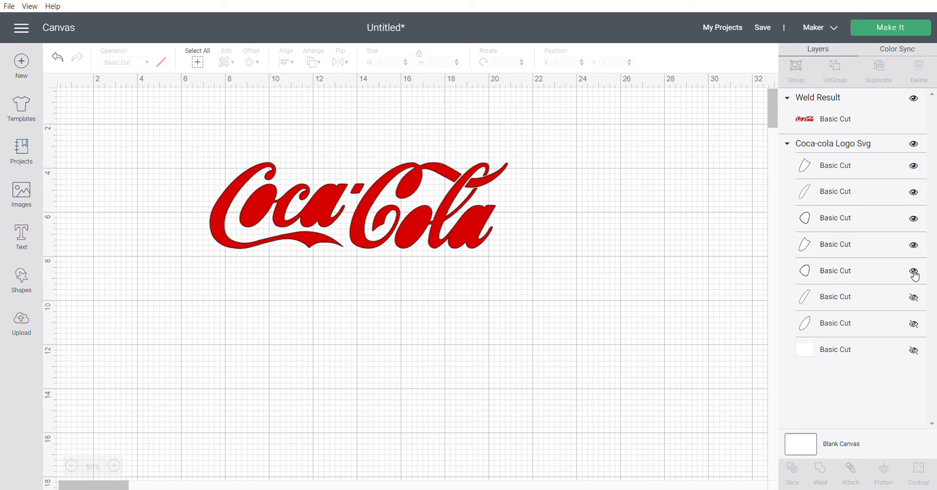
click(915, 298)
click(916, 326)
- Send the welded red lettering to the back, behind the white letter inserts
drag(169, 231, 593, 189)
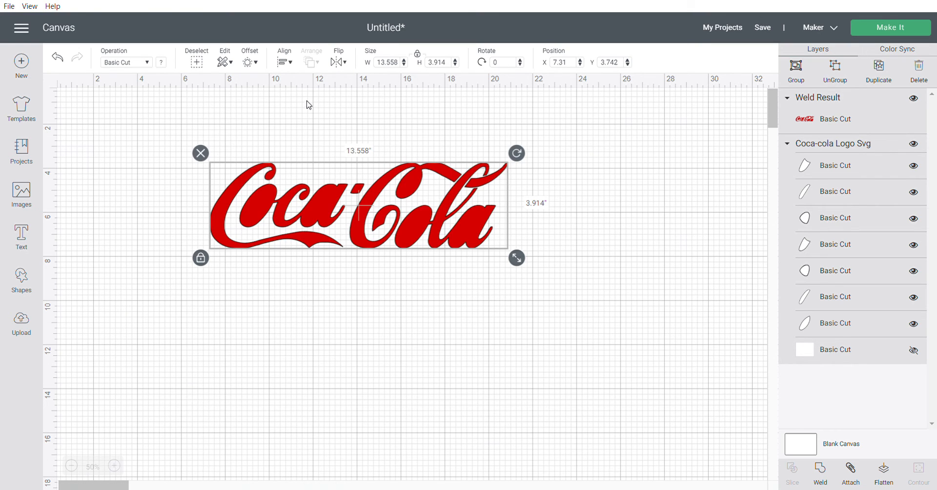
click(308, 122)
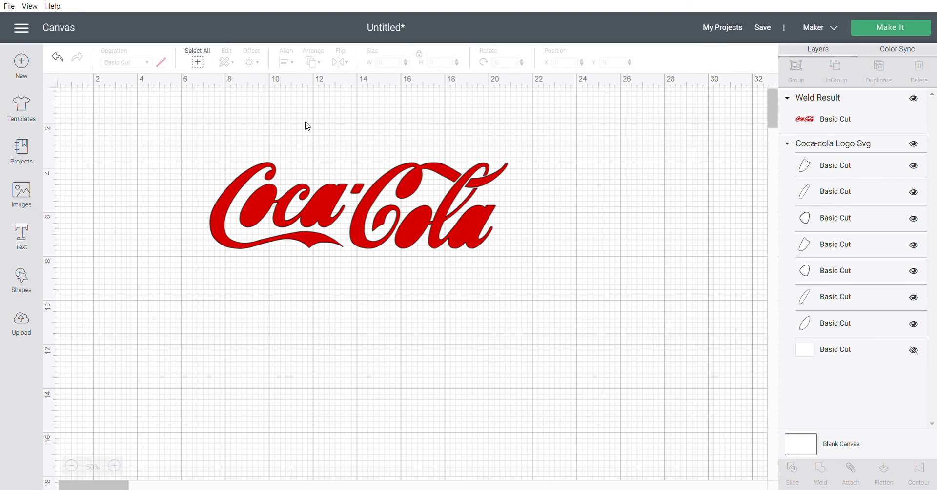
click(314, 203)
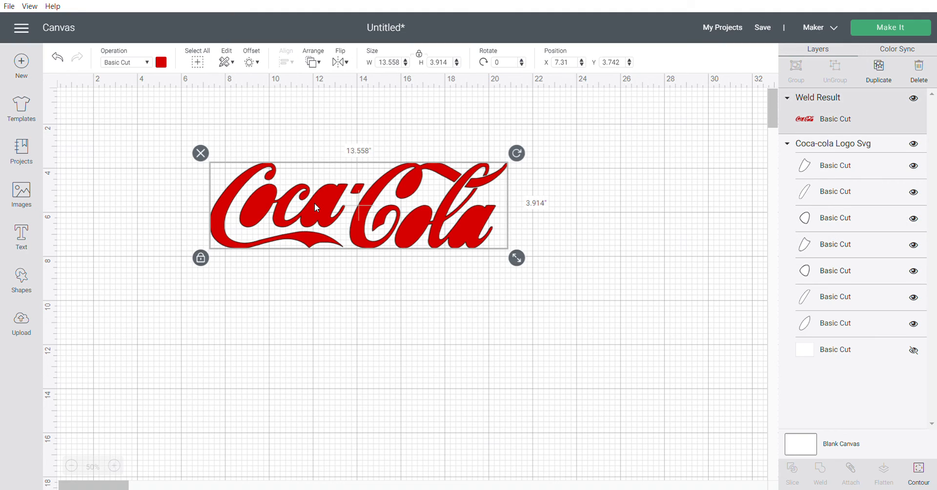
click(314, 64)
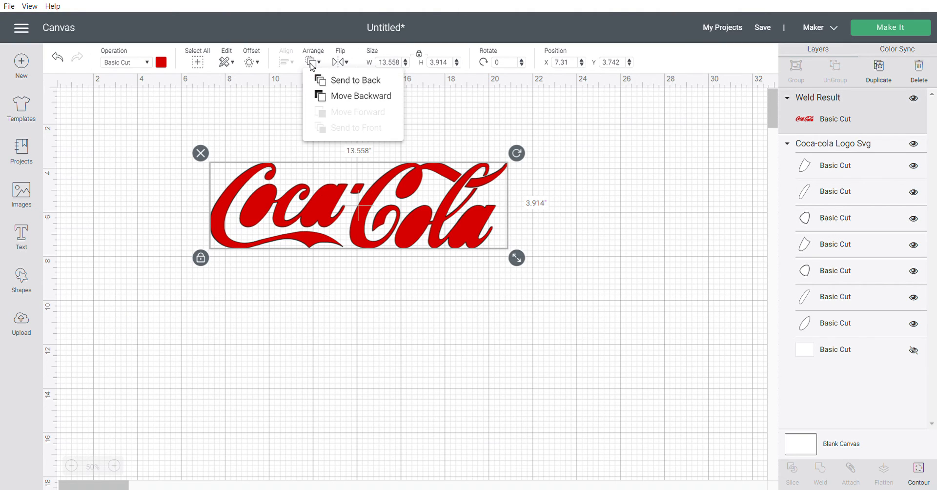
click(372, 88)
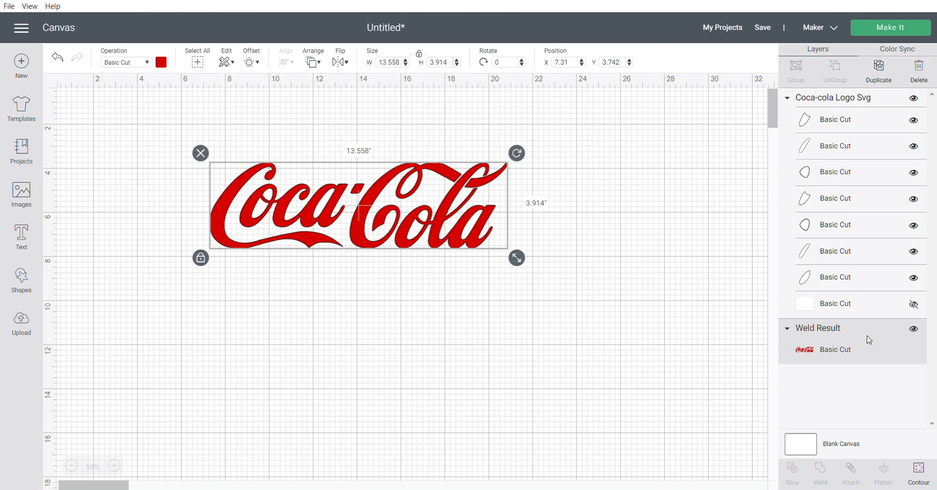
- Hide the welded red lettering and weld the seven white letter inserts into one shape
click(918, 331)
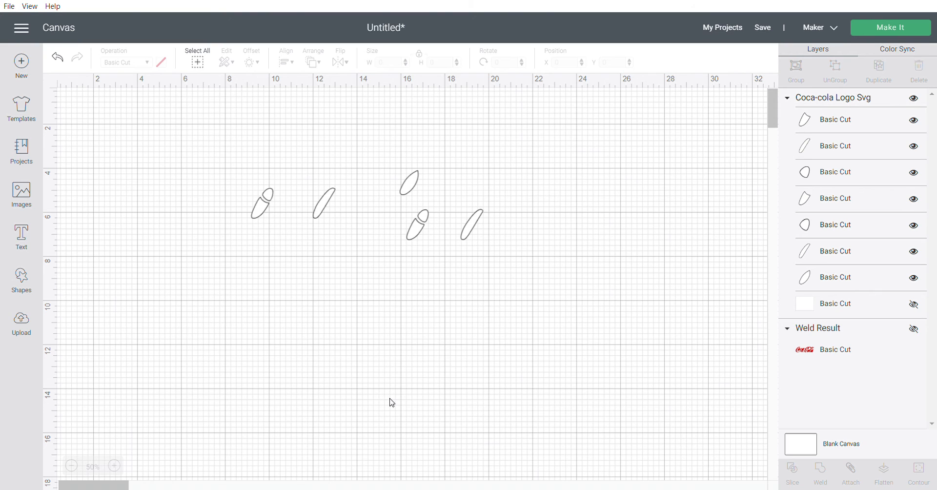
drag(258, 243, 515, 153)
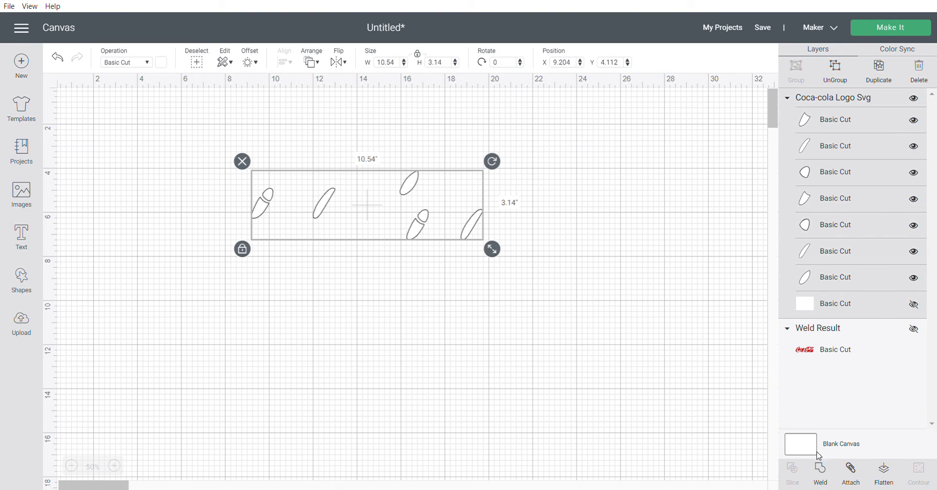
click(823, 469)
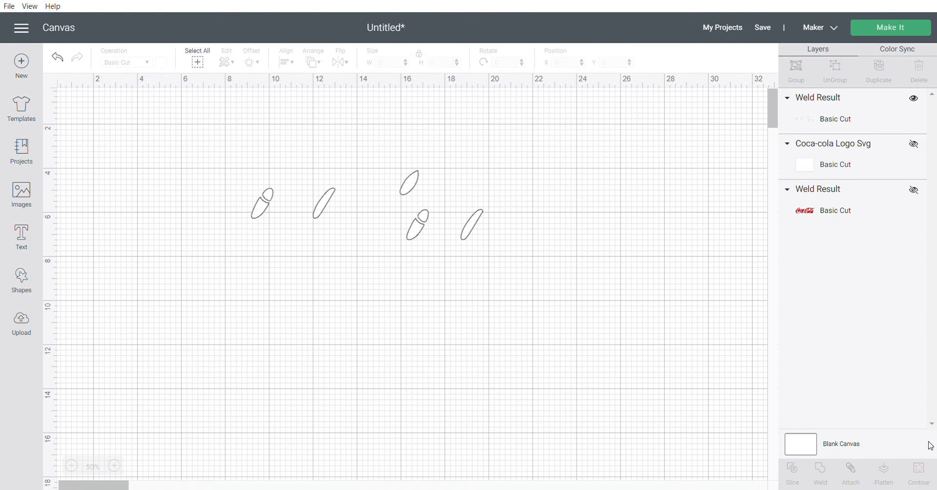
- Show the welded red lettering again and slice it with the welded white inserts
click(916, 191)
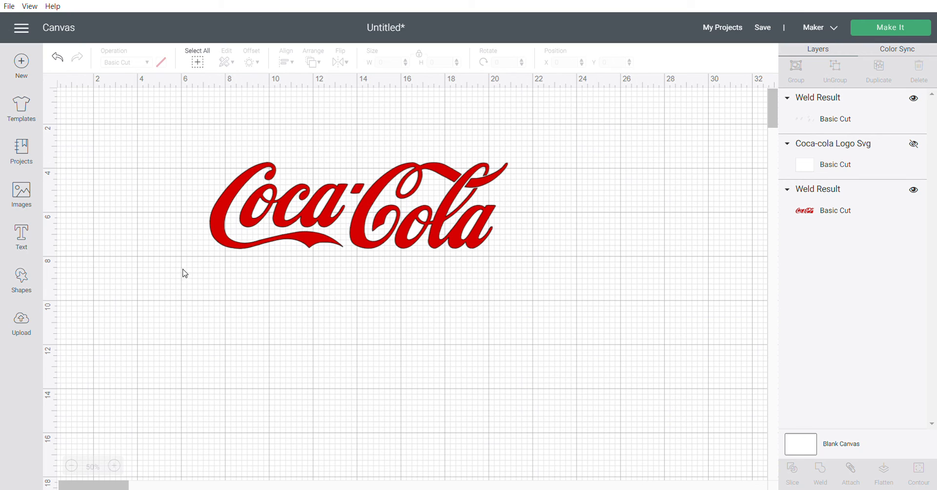
drag(204, 258, 602, 155)
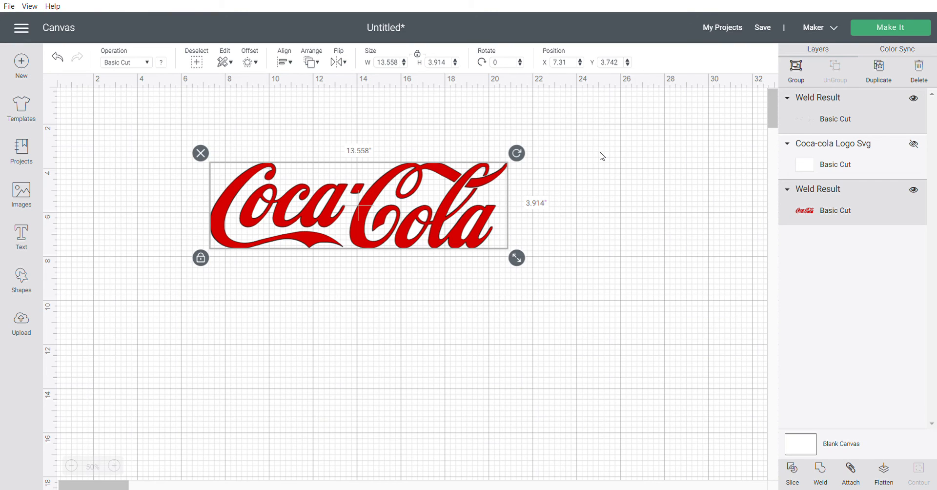
click(797, 472)
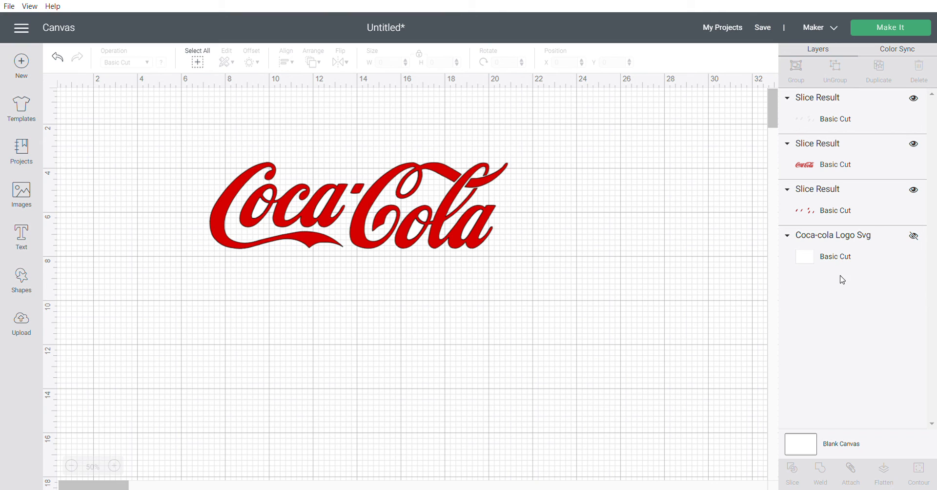
- Hide the white and red insert pieces from the slice and move the remaining lettering to about X 4.56, Y 3.937
click(915, 144)
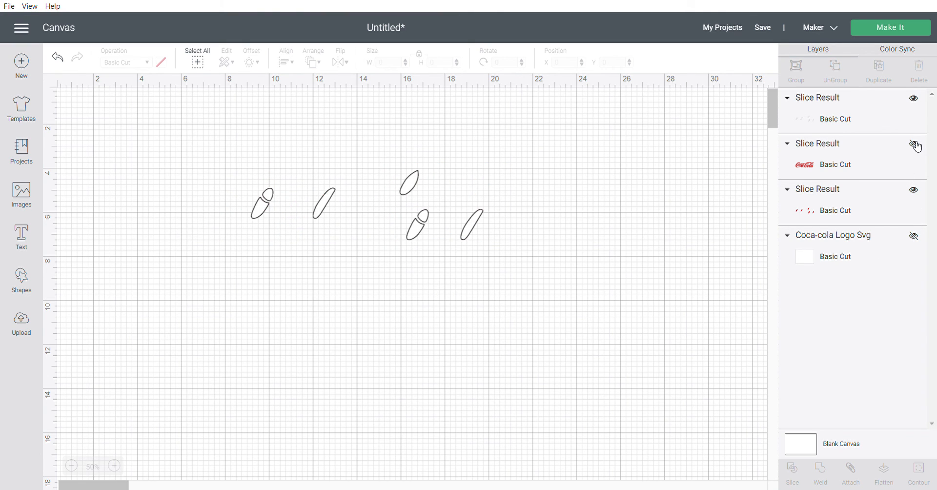
click(916, 100)
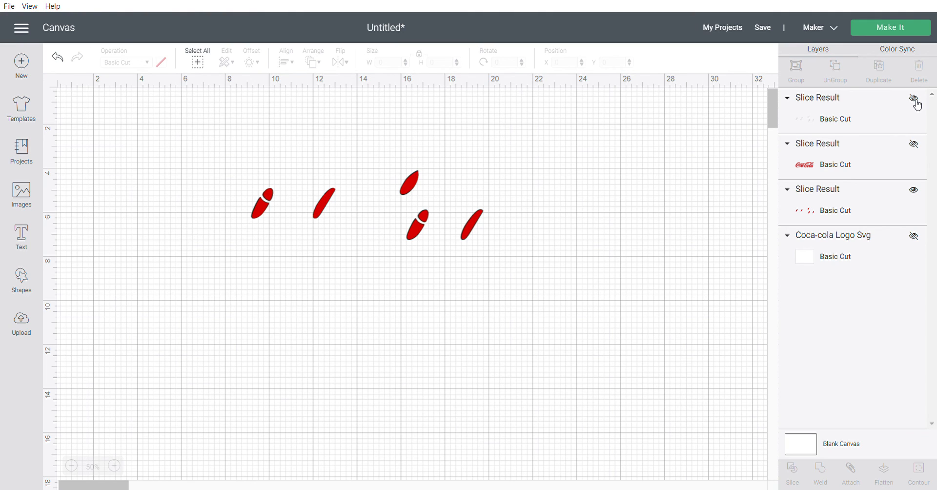
click(915, 190)
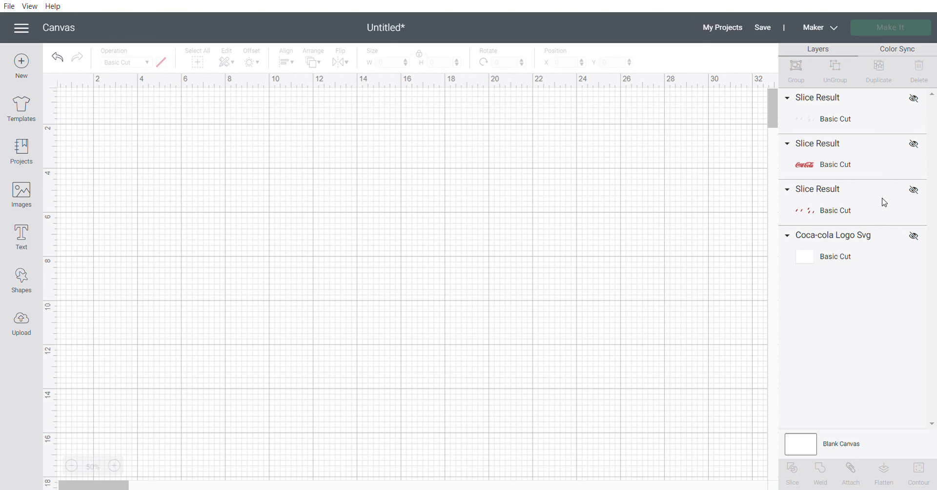
click(914, 144)
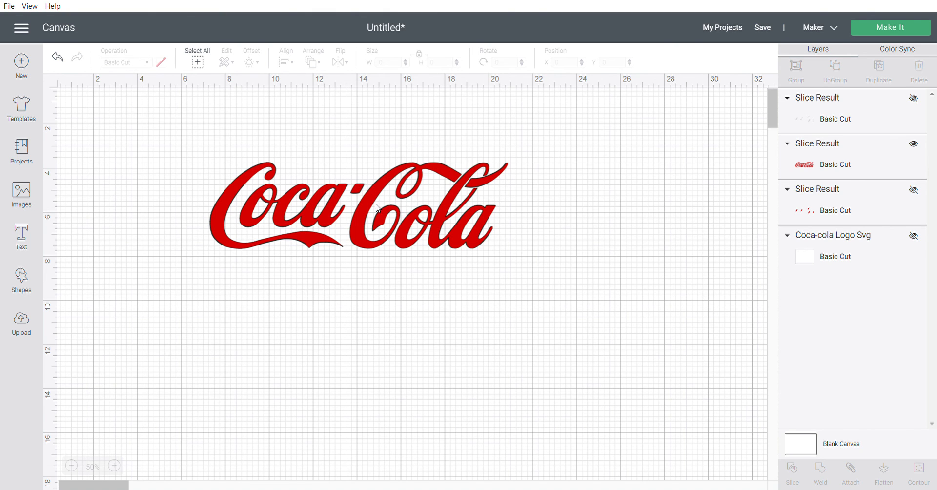
drag(376, 207, 330, 199)
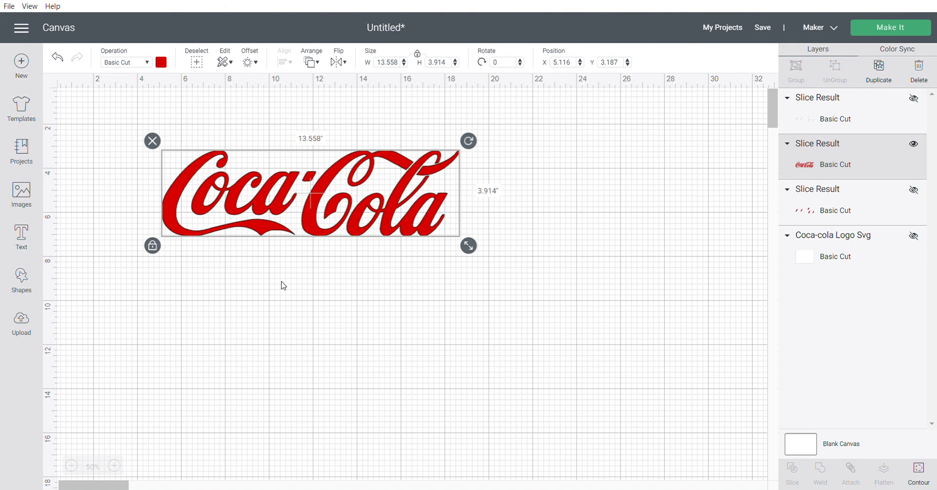
drag(342, 198, 330, 215)
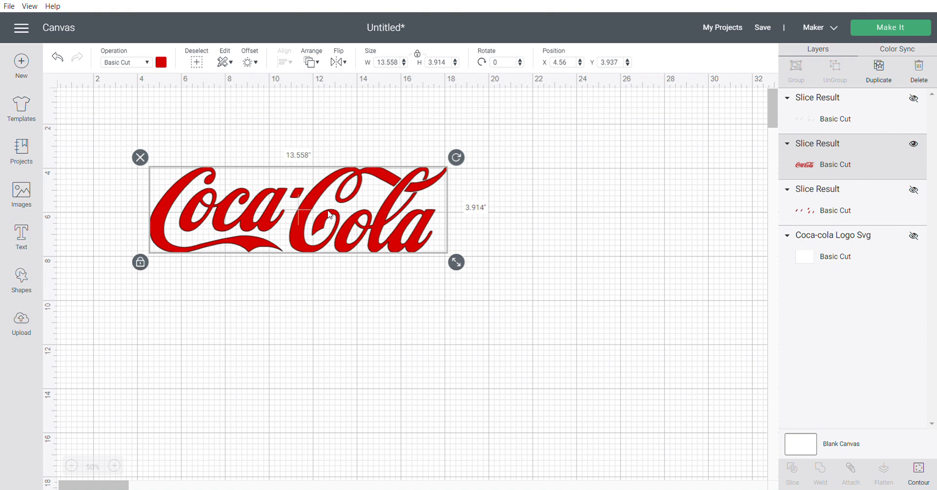